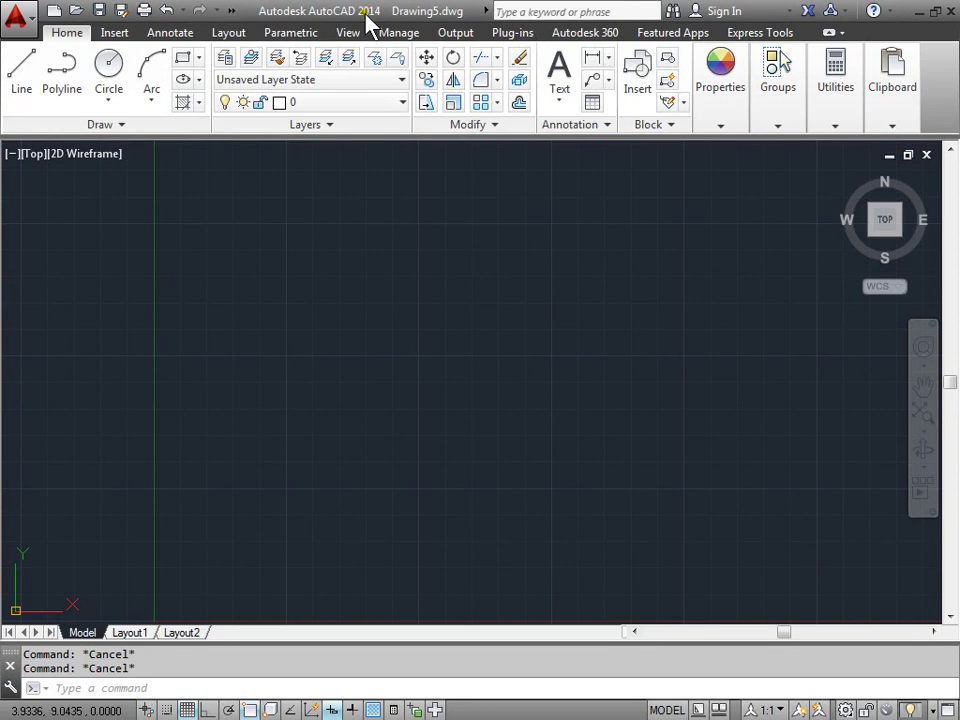
Draw two wide, short rectangles by their opposite corners, shifting the view between them
left_click(187, 58)
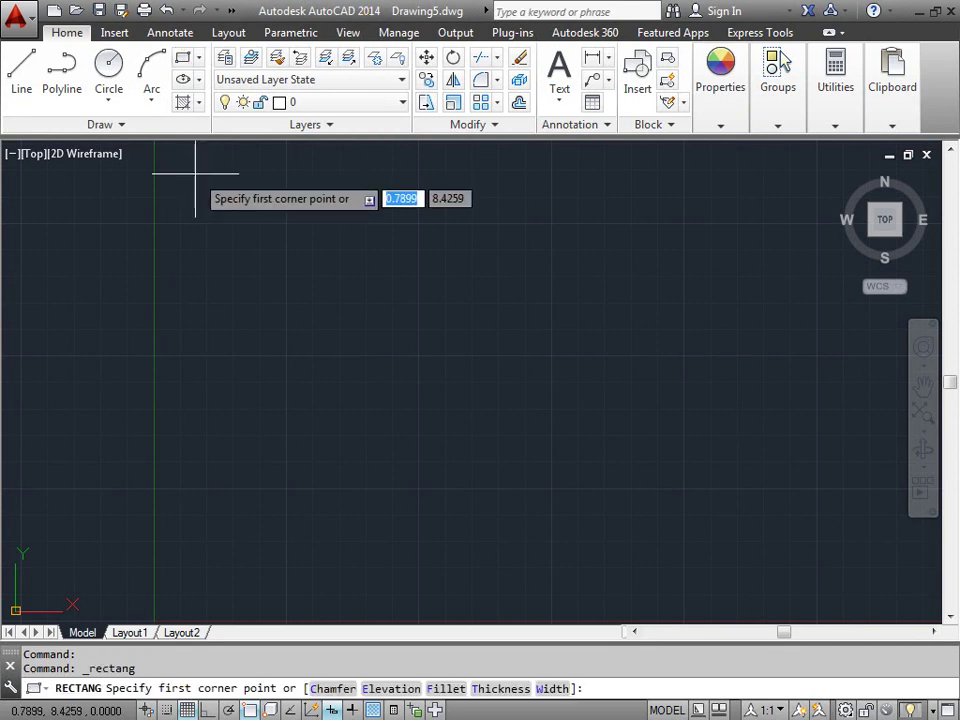
left_click(195, 174)
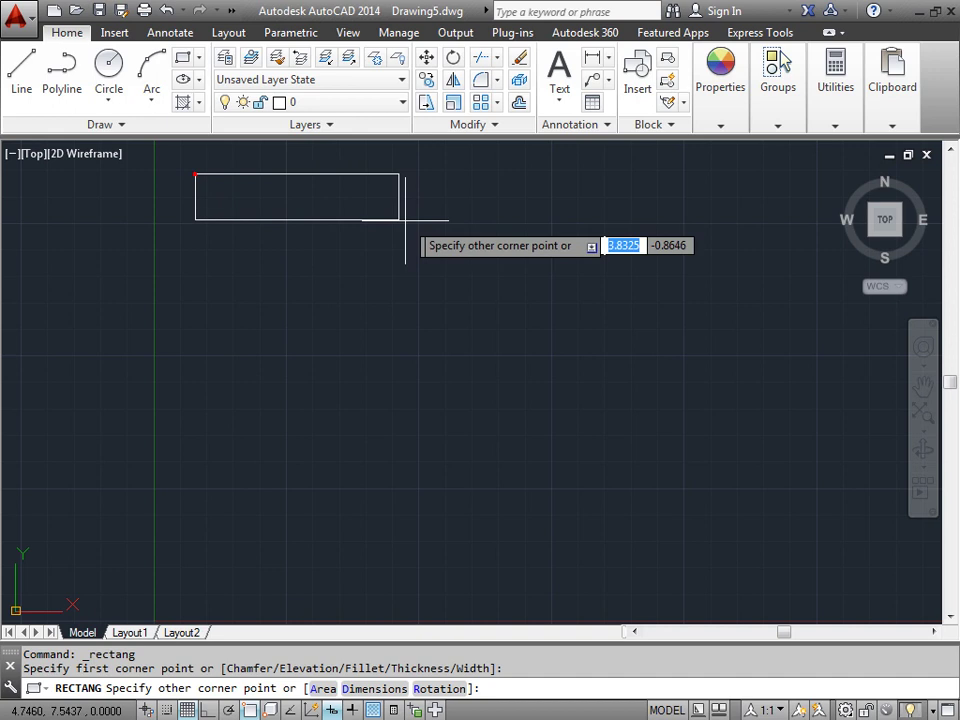
left_click(540, 259)
mouse_move(596, 369)
middle_mouse_down()
mouse_move(510, 240)
mouse_move(494, 197)
middle_mouse_up()
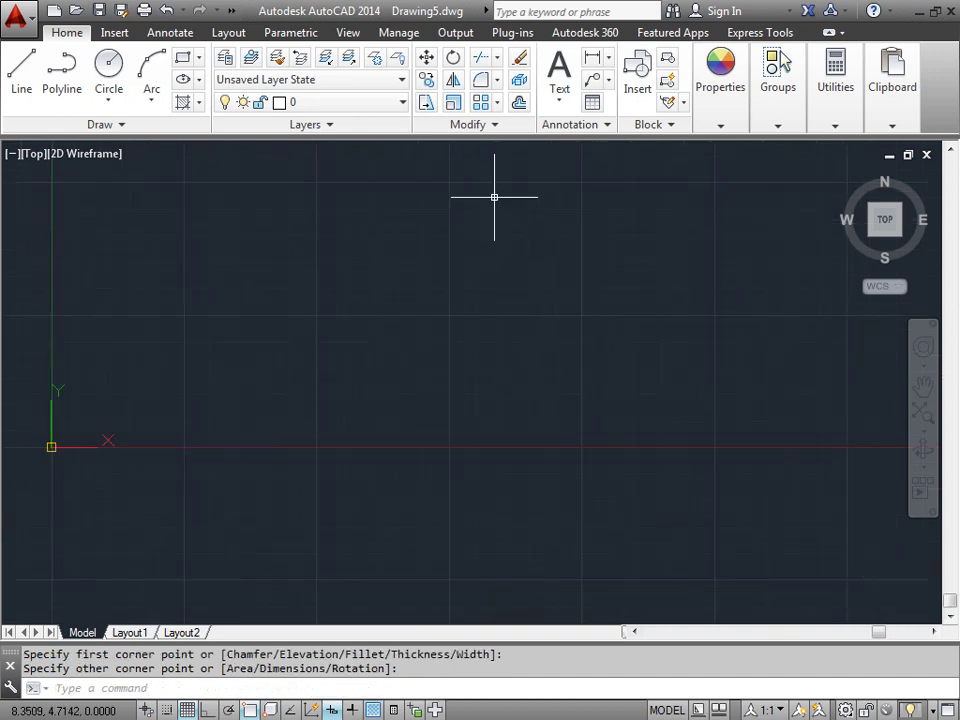
left_click(185, 58)
left_click(271, 194)
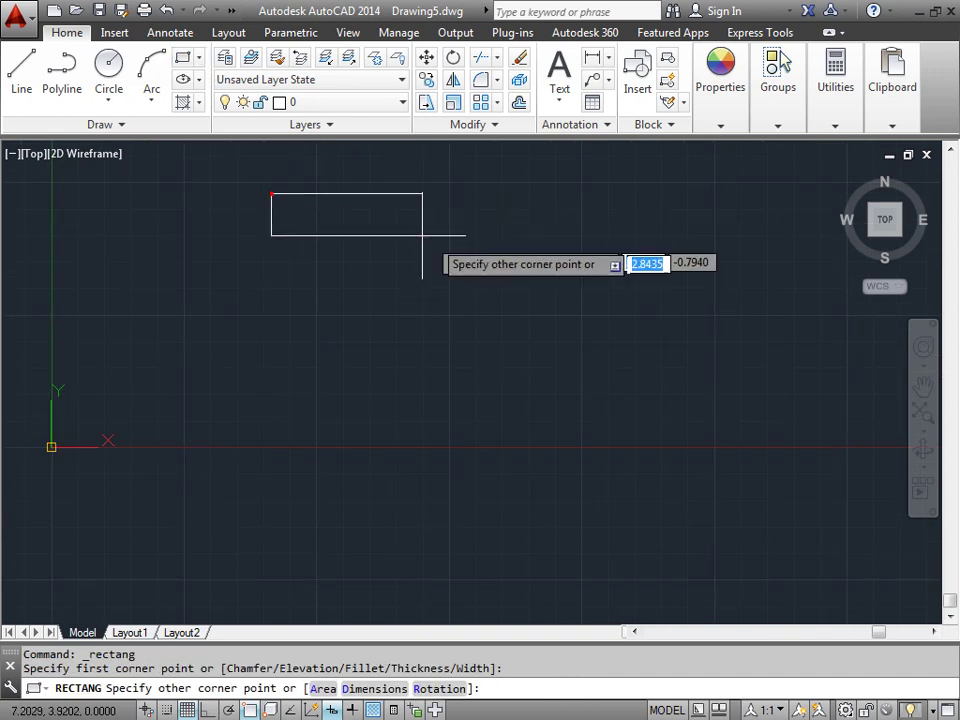
left_click(680, 279)
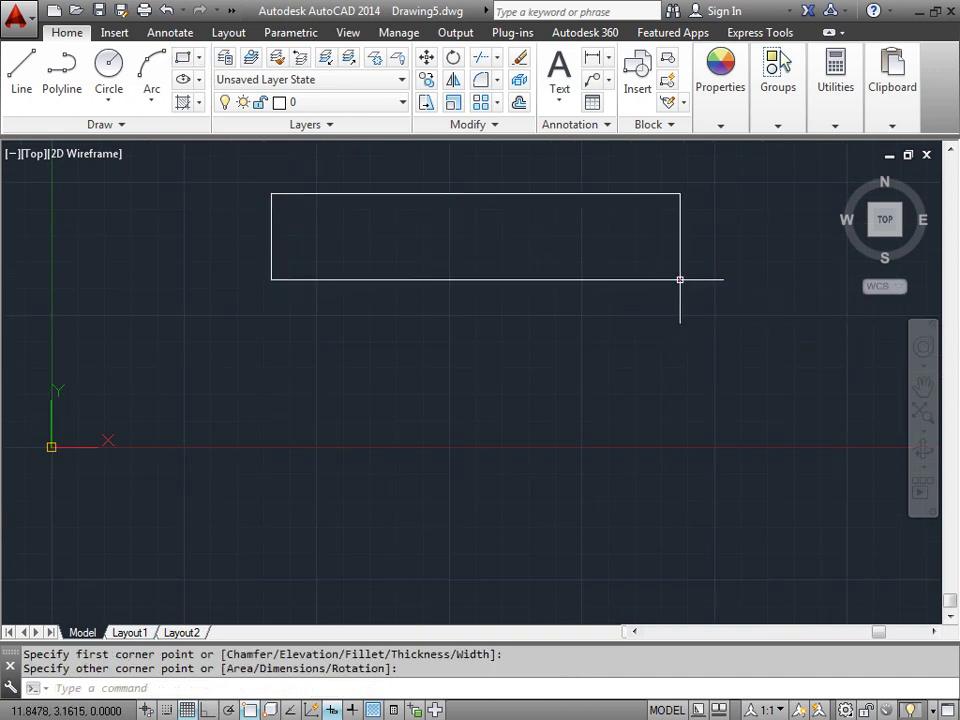
Draw a four-segment line: a horizontal run, up to a sharp peak, back down, then right
left_click(21, 72)
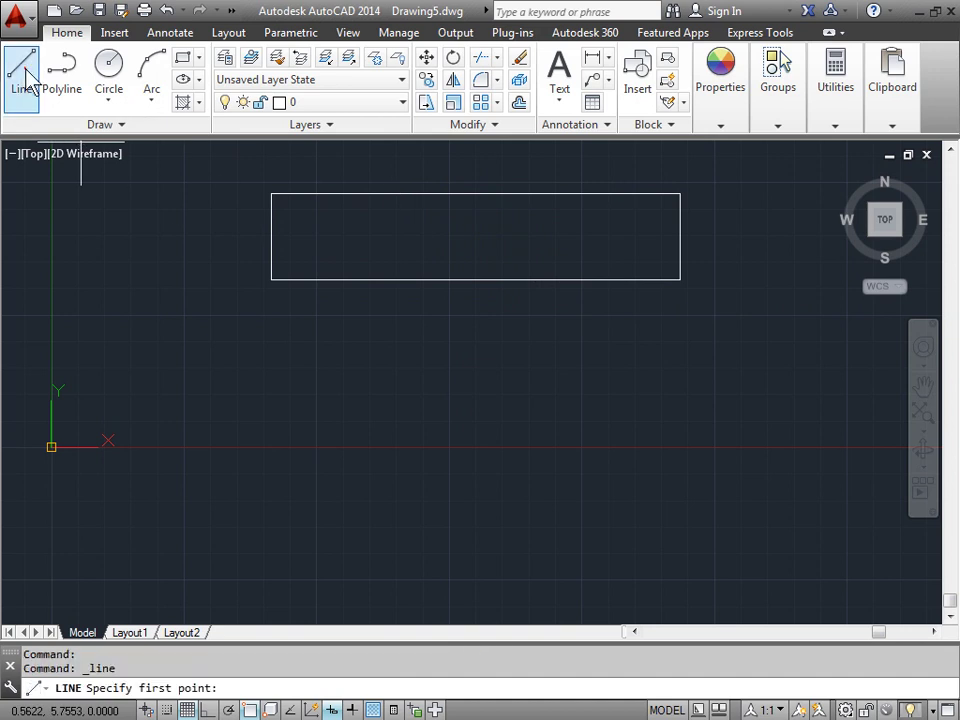
left_click(155, 450)
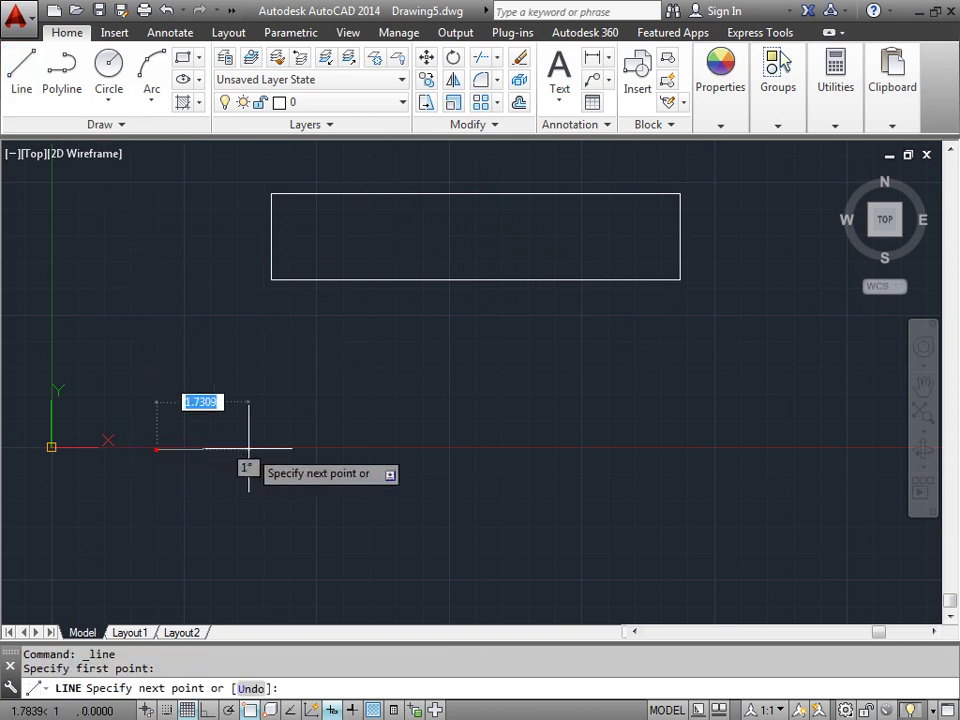
left_click(442, 449)
left_click(549, 333)
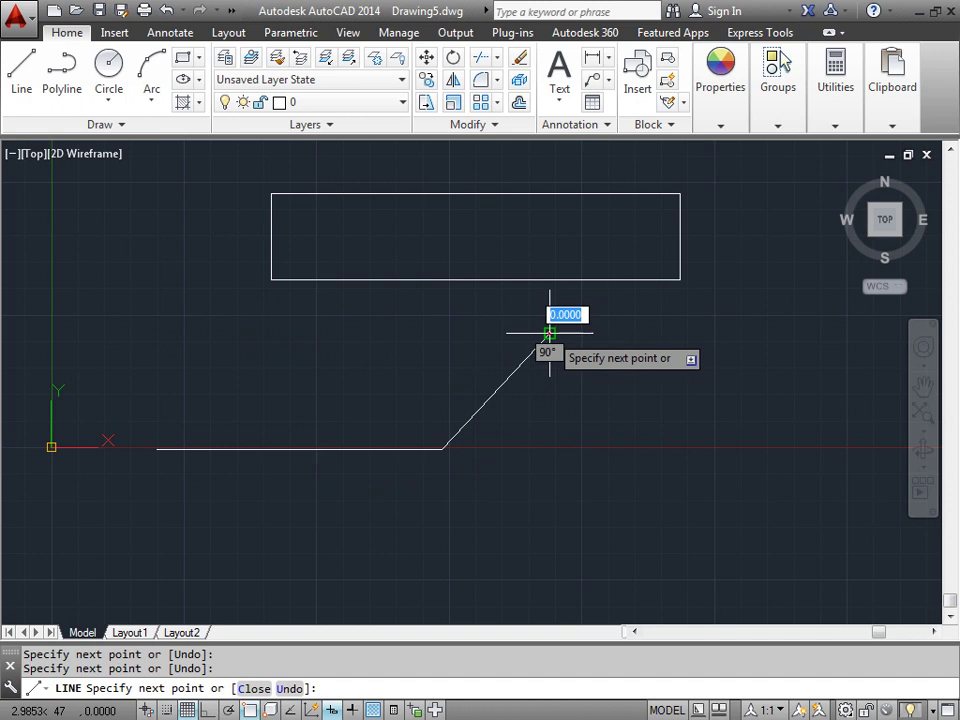
left_click(597, 447)
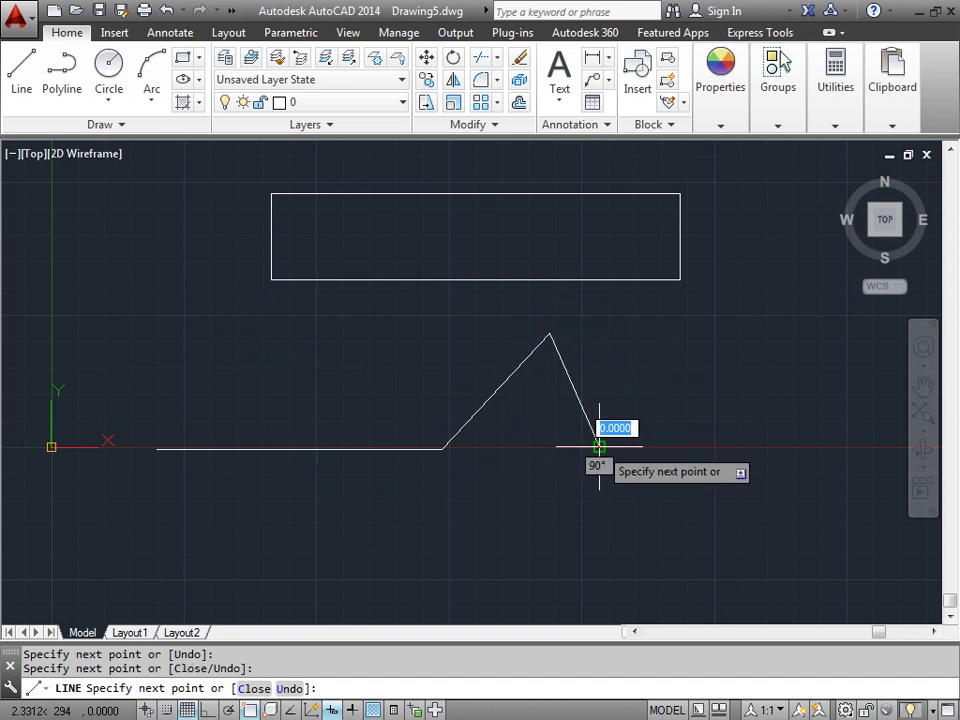
left_click(866, 447)
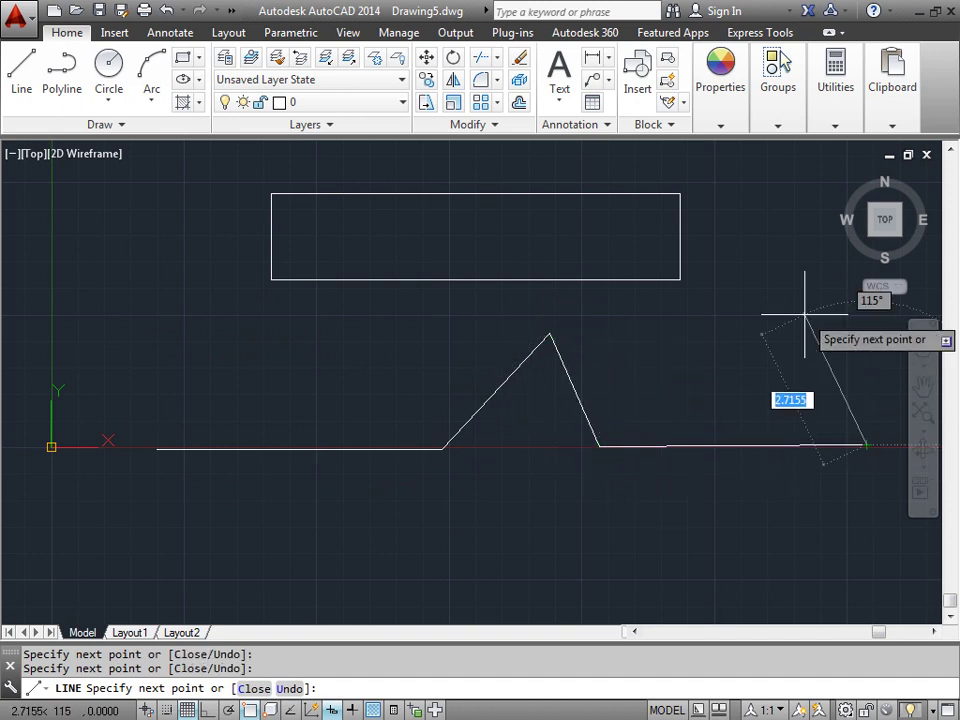
key("Return")
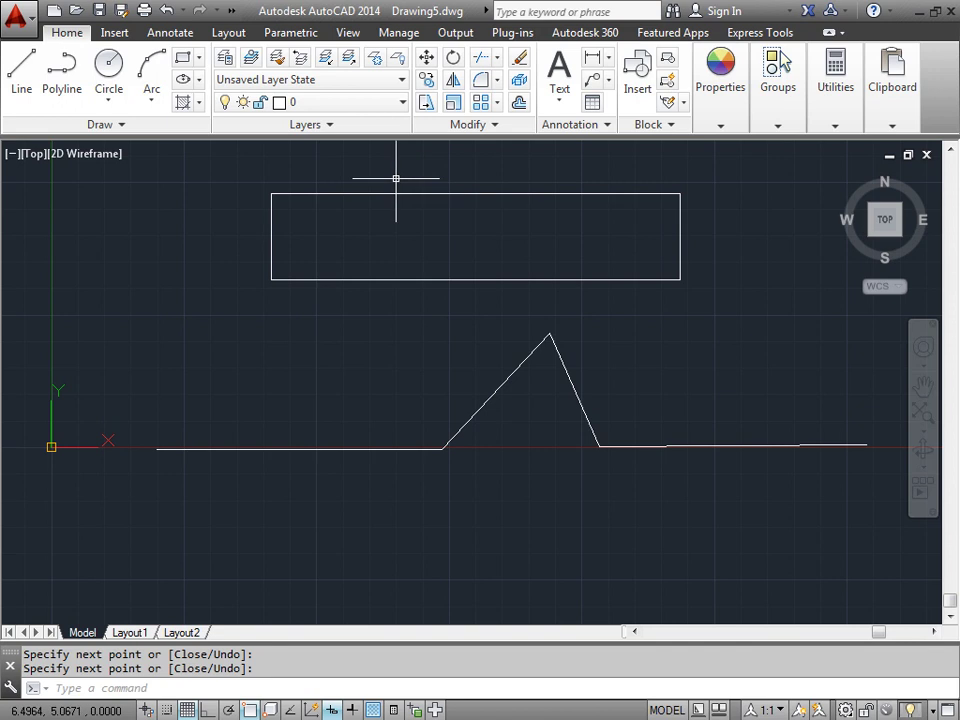
Pan the view until the first rectangle shows above the newer one
middle_click_drag(396, 179, 491, 405)
middle_click_drag(376, 354, 438, 406)
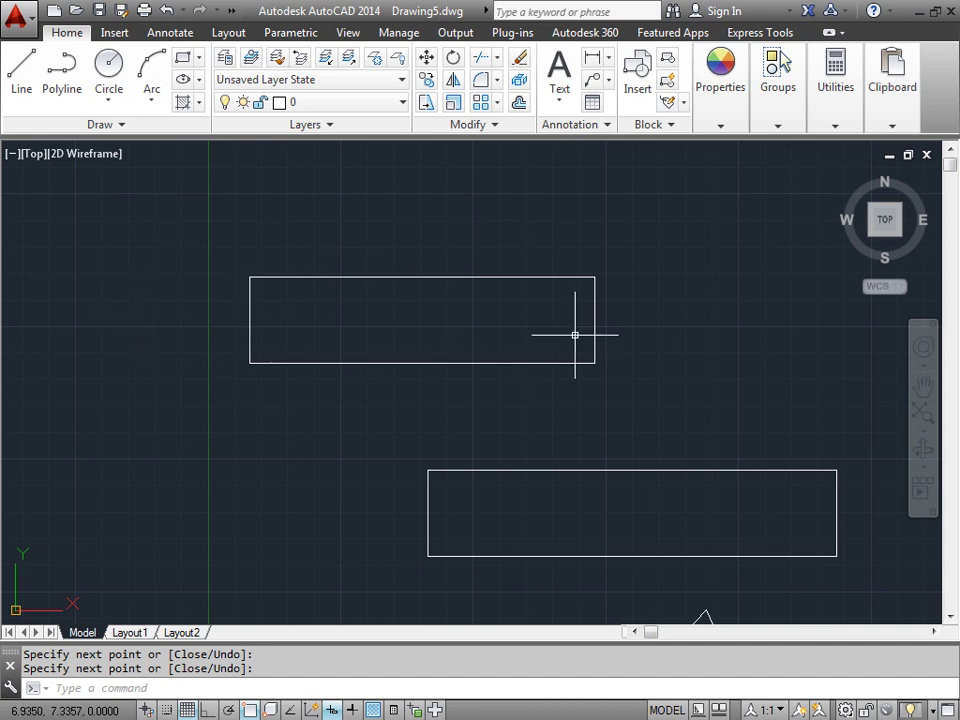
Grip-drag the upper rectangle's right-edge midpoint far left into a slanted parallelogram
key("Return")
left_click(508, 363)
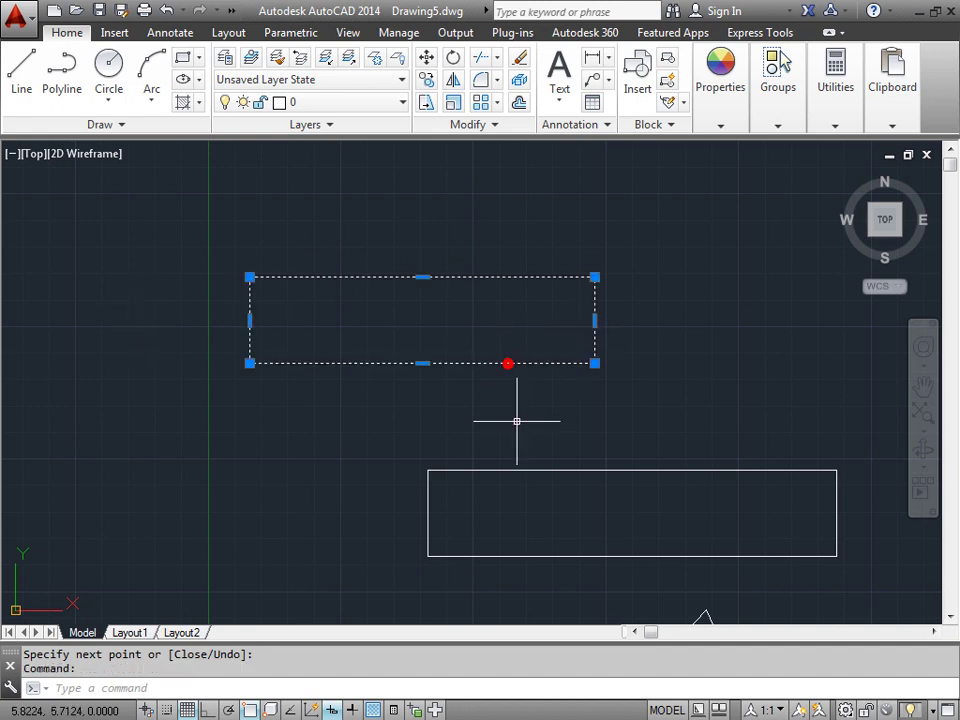
left_click(595, 320)
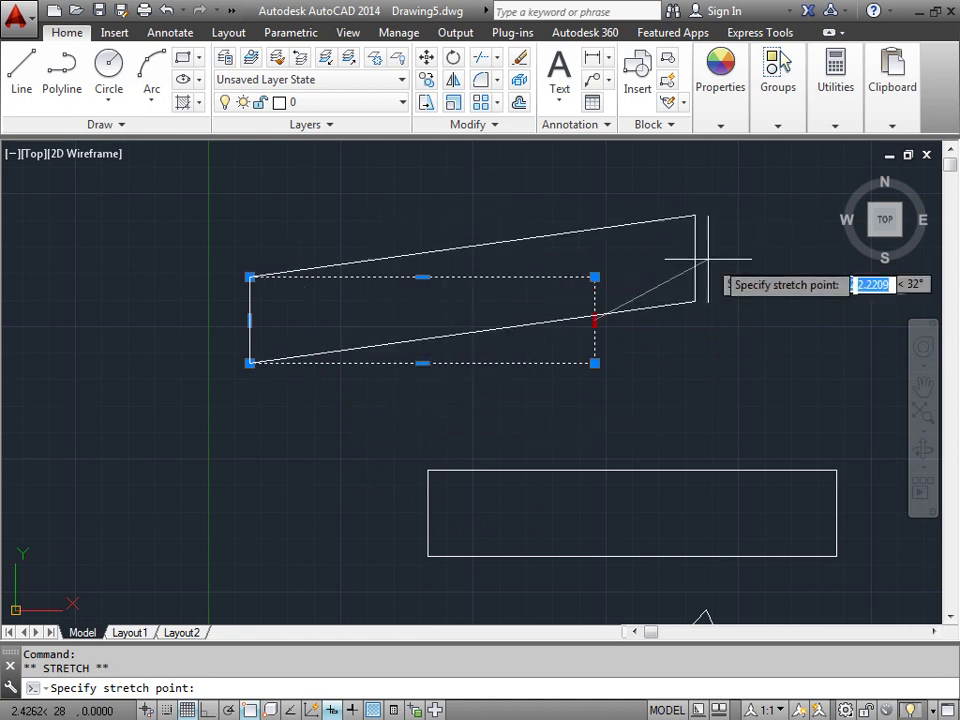
left_click(367, 261)
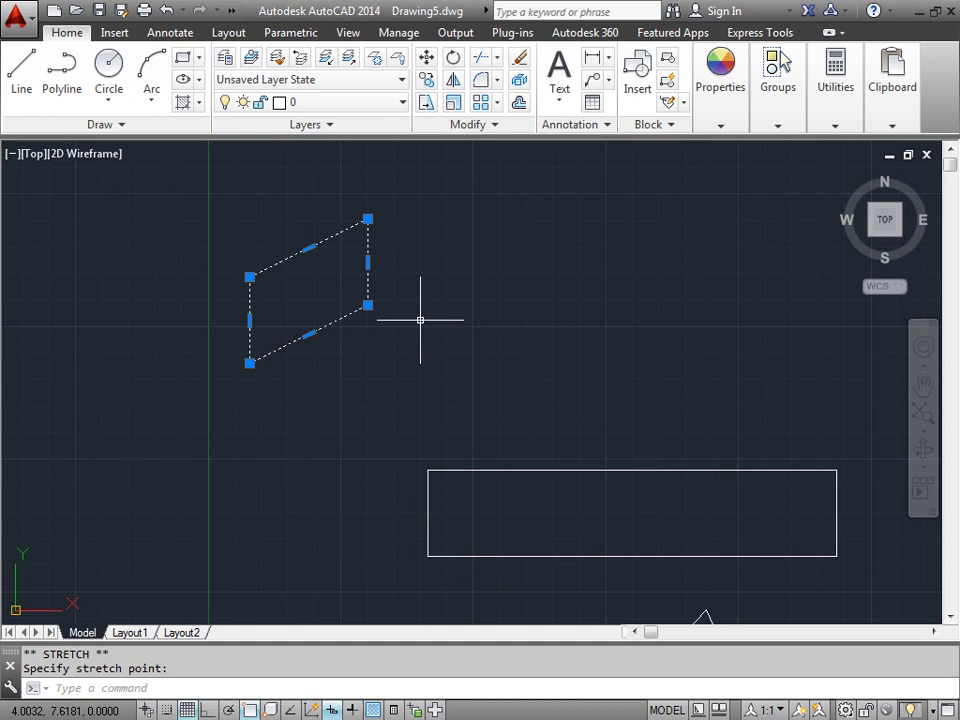
Frame all three shapes, then select and deselect the parallelogram and lower rectangle to inspect them
key("Escape")
middle_click_drag(546, 368, 432, 290)
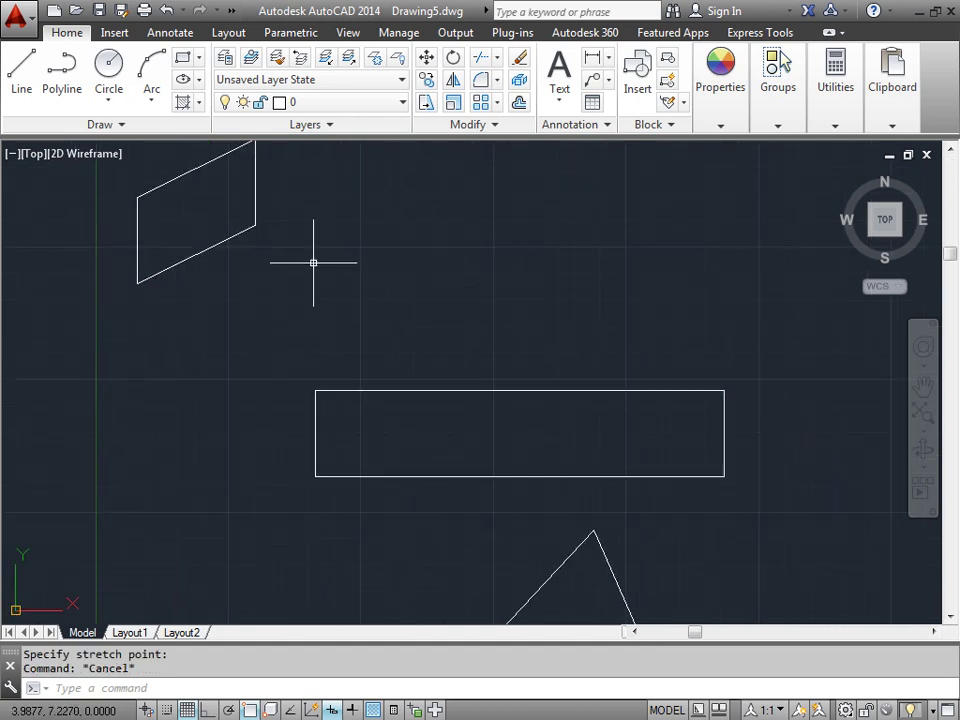
left_click(232, 238)
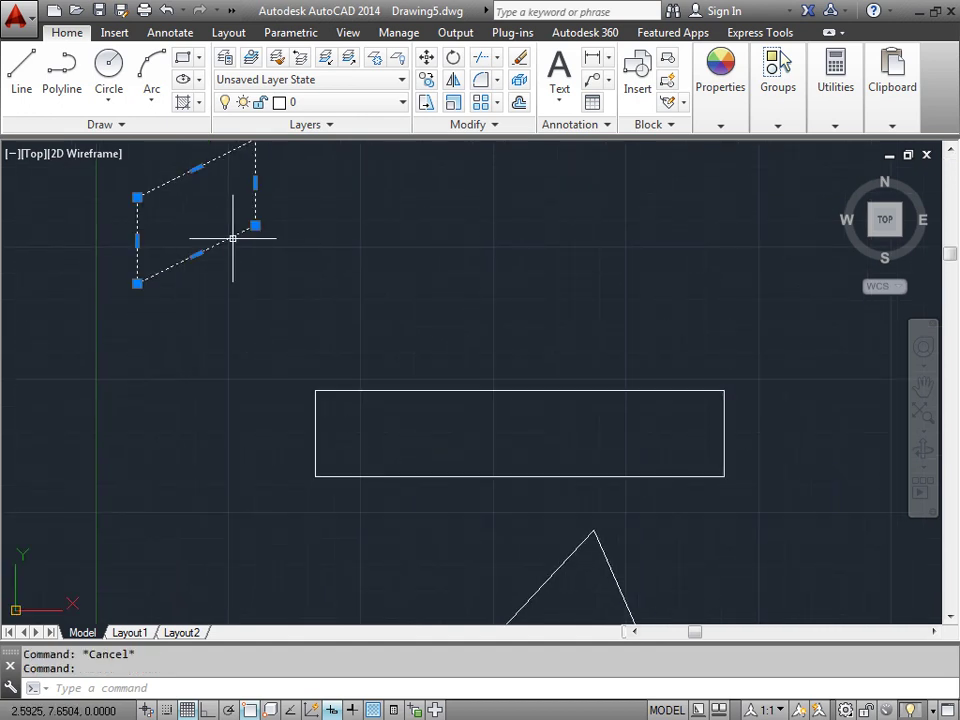
key("Escape")
left_click(450, 391)
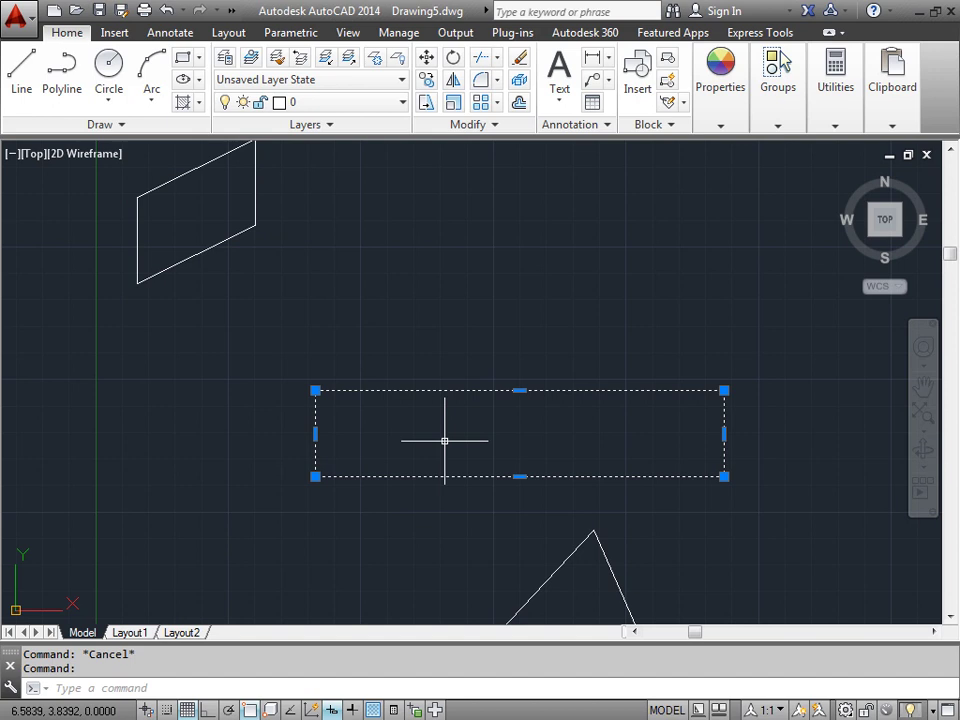
key("Escape")
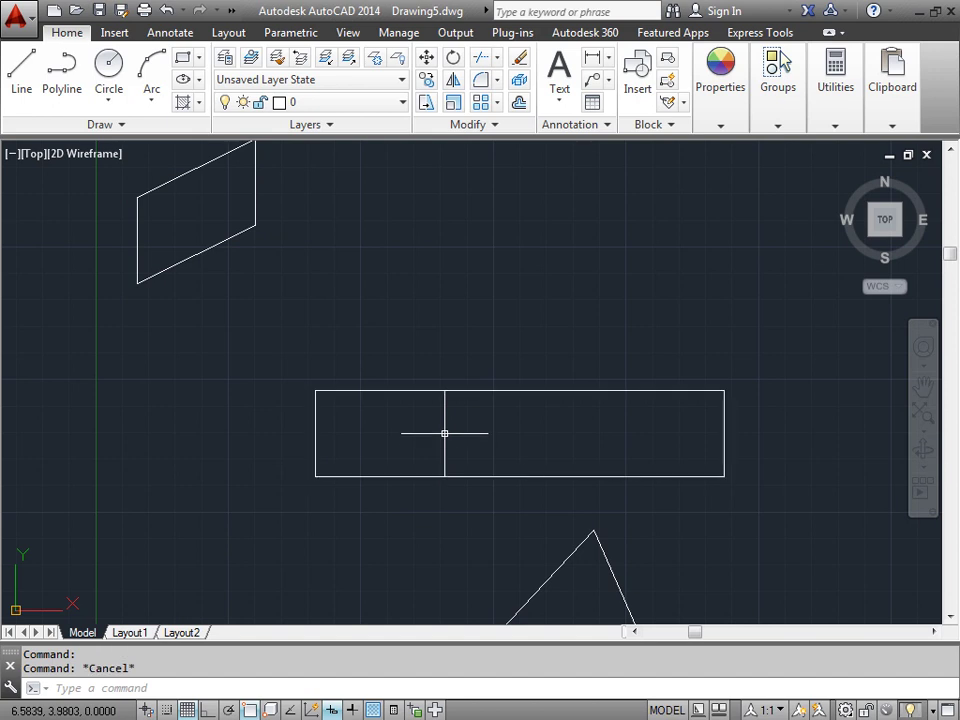
left_click(241, 235)
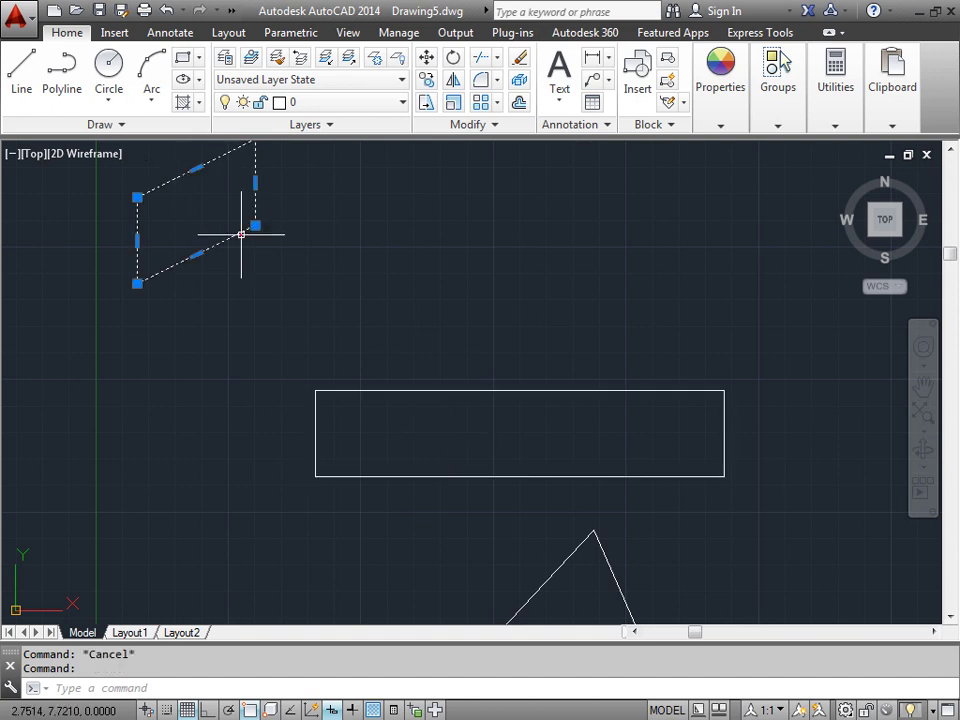
key("Escape")
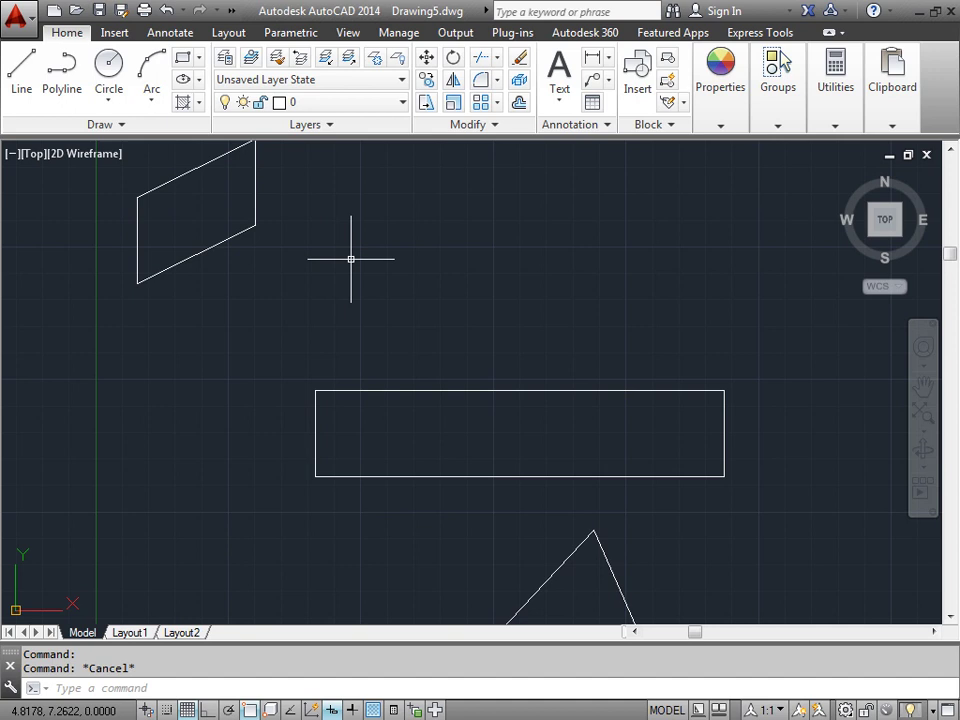
Explode the lower rectangle, then pick its top edge to confirm it is a separate line
left_click(519, 103)
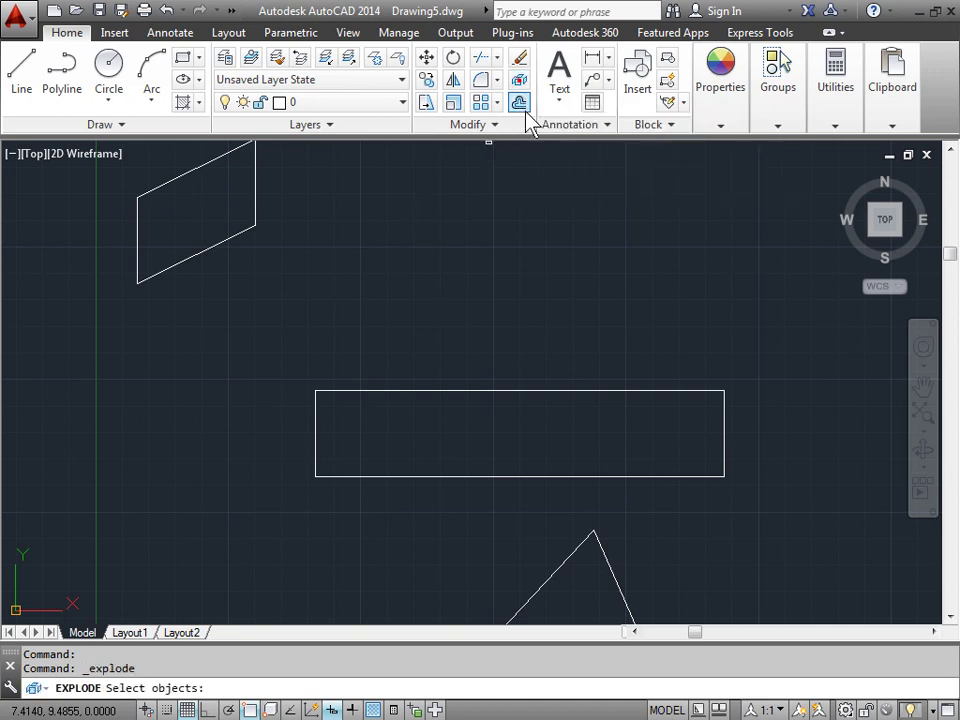
left_click(549, 390)
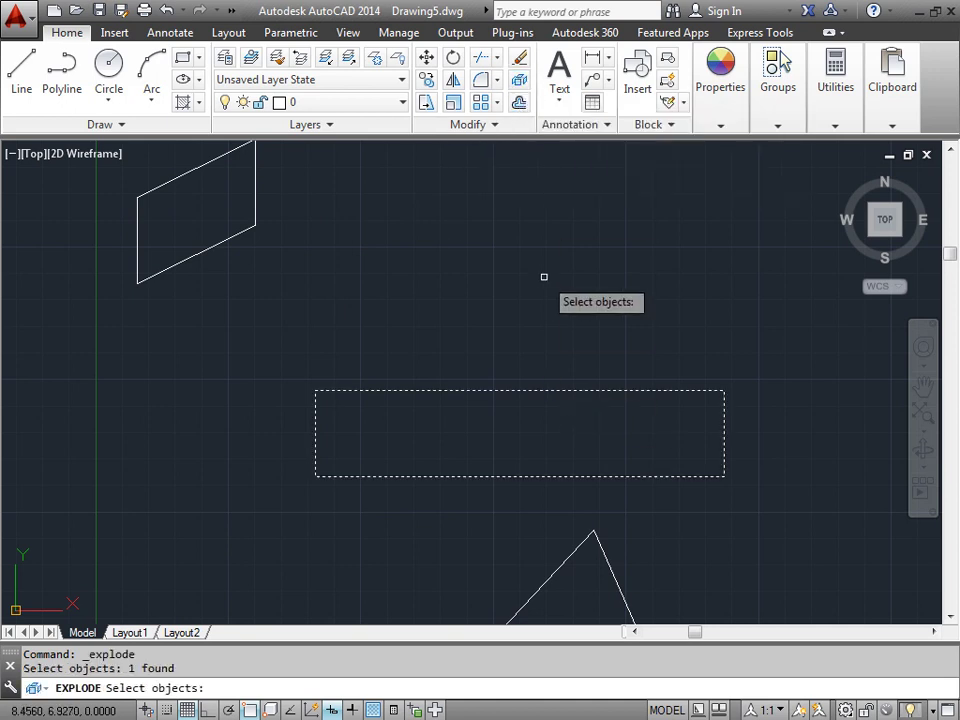
key("Return")
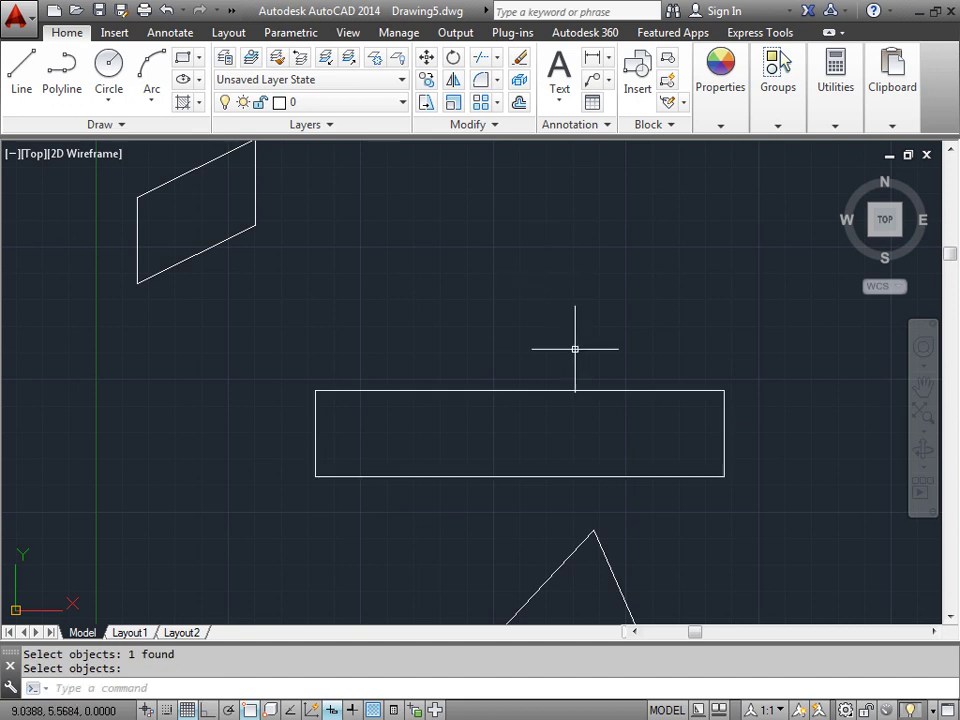
middle_click_drag(574, 349, 449, 300)
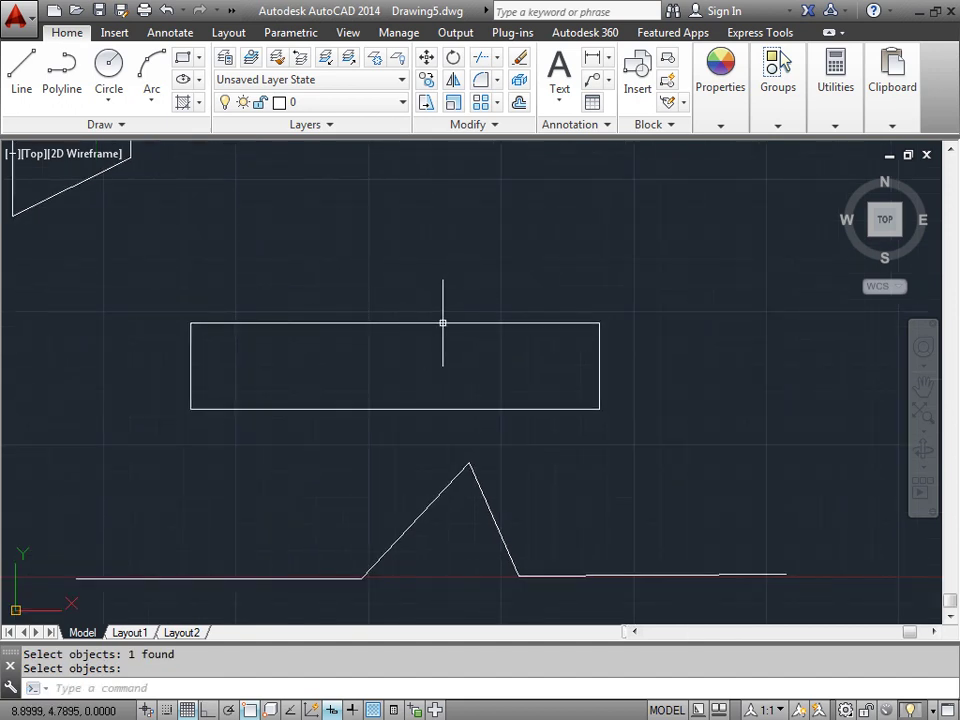
left_click(442, 323)
key("Escape")
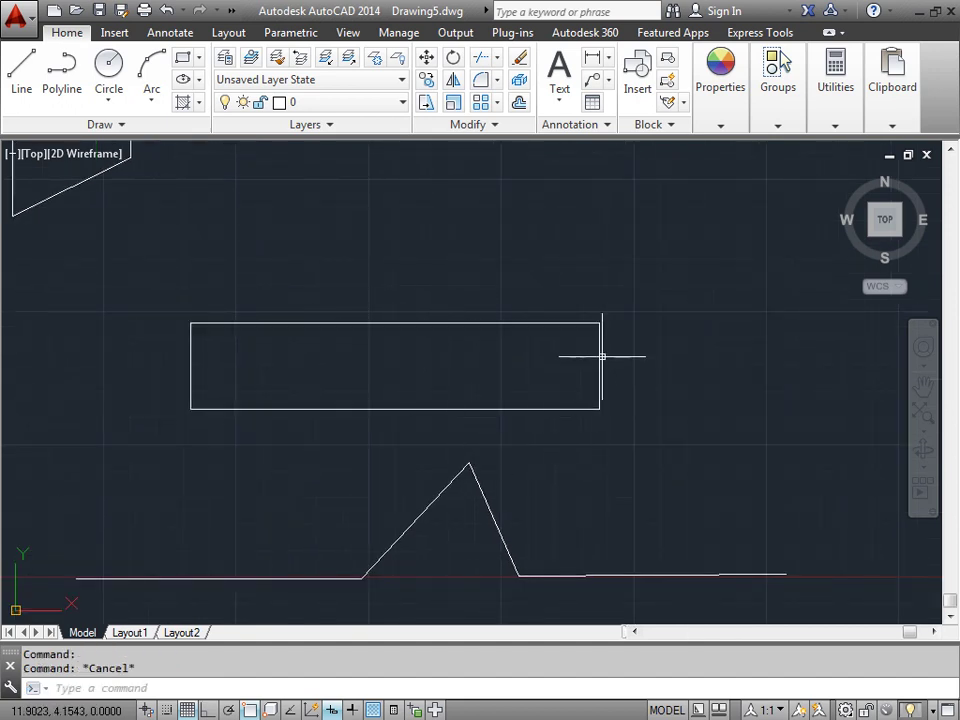
left_click(598, 350)
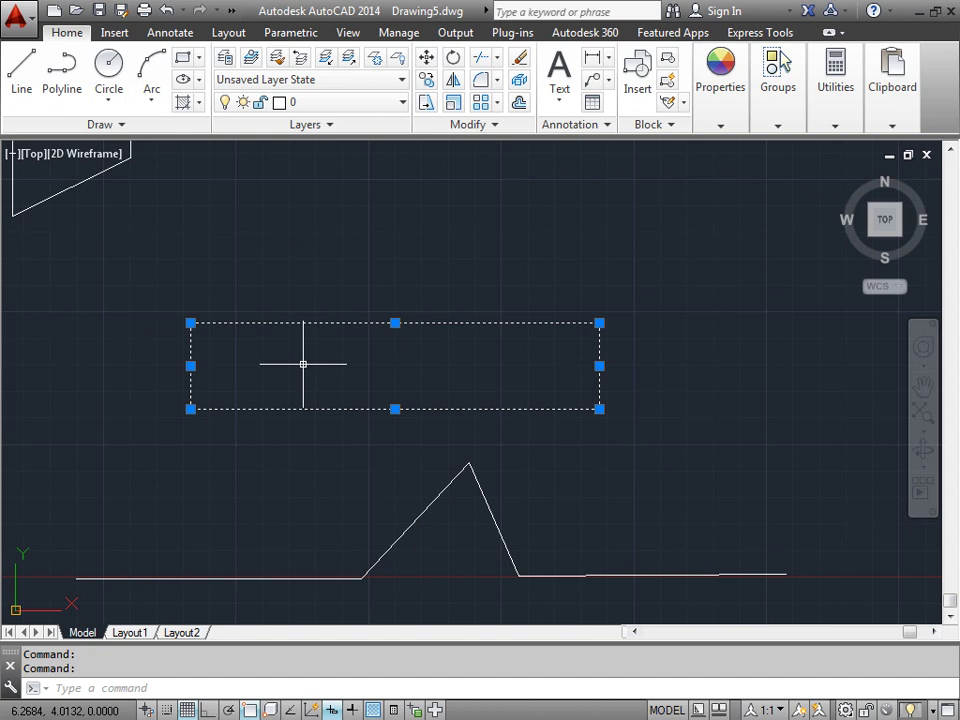
key("Escape")
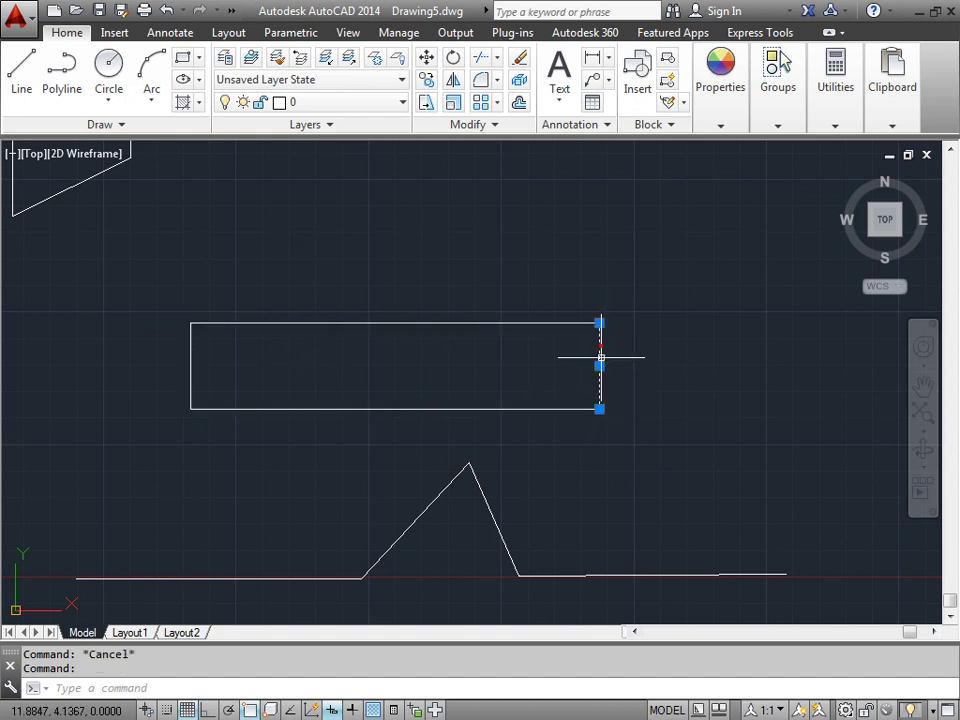
left_click(599, 366)
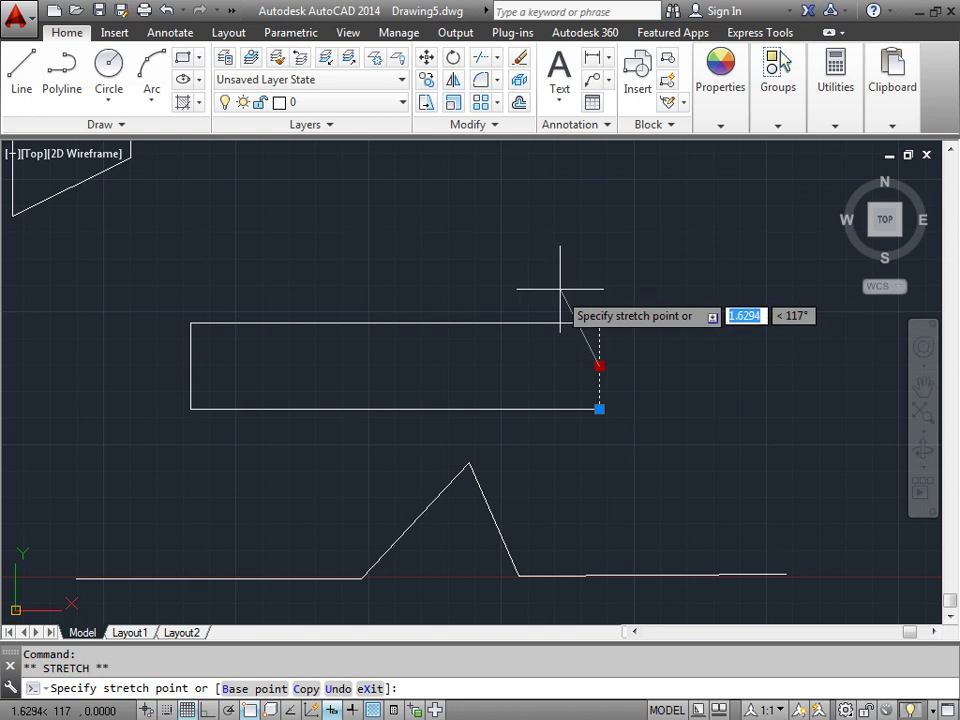
left_click(457, 258)
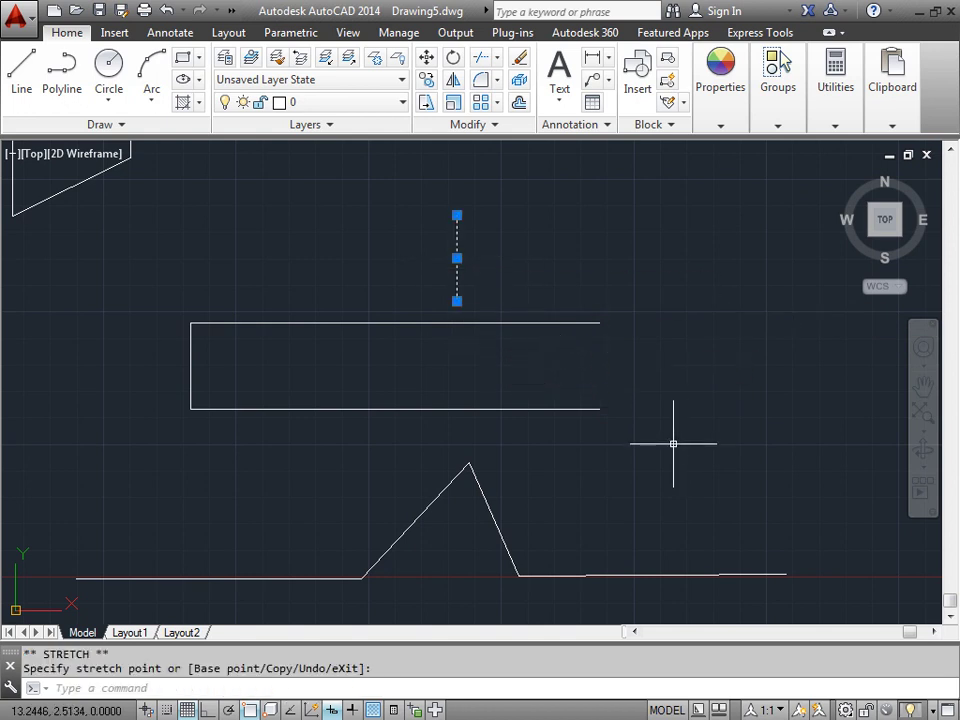
key("ctrl+z")
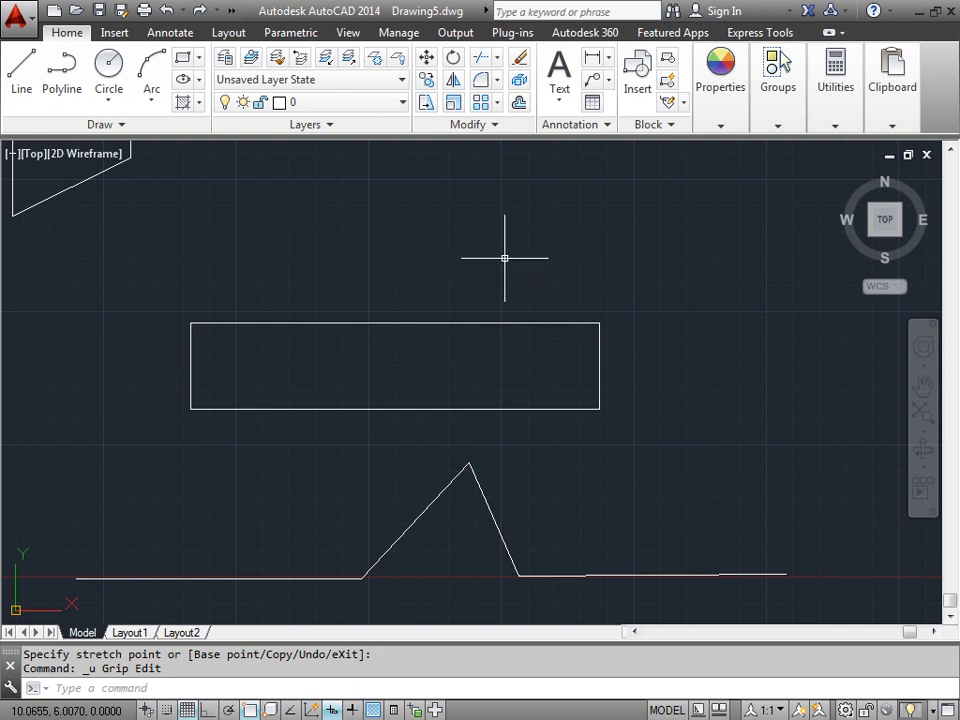
Start Stretch and crossing-select the rectangle's right end, catching 3 objects
left_click(427, 108)
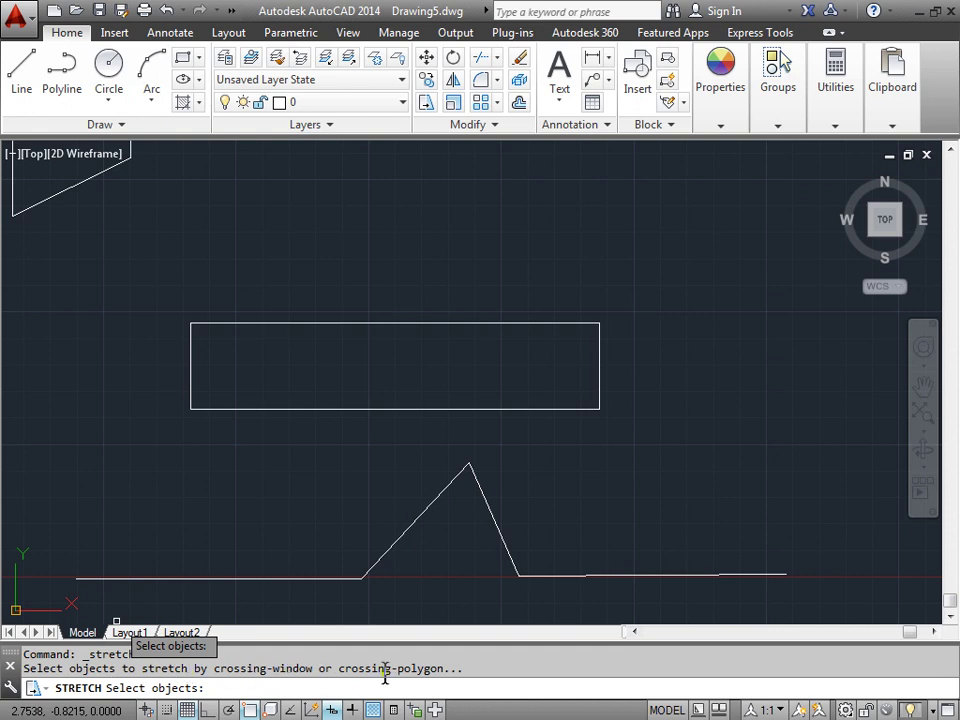
left_click(684, 470)
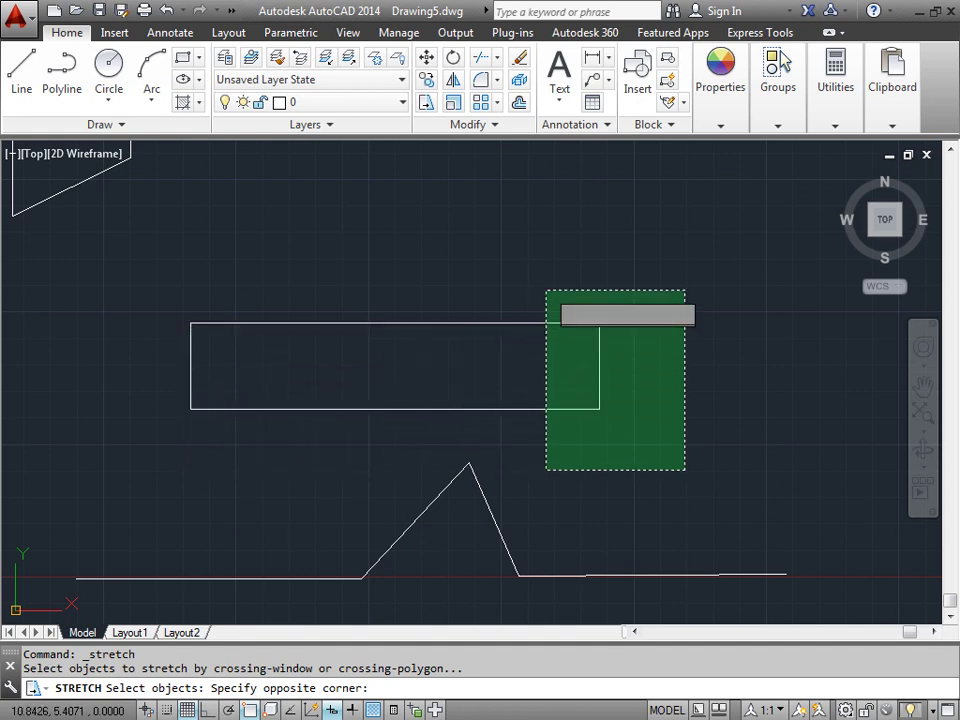
left_click(548, 262)
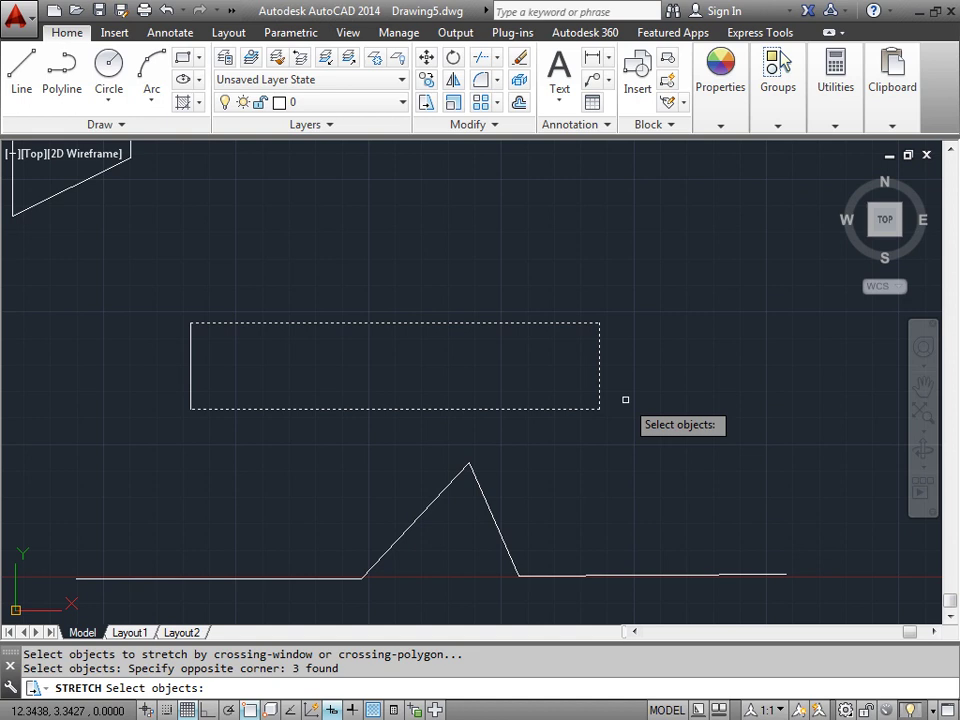
With Ortho on, stretch the box's right side straight left, making it much narrower
key("Return")
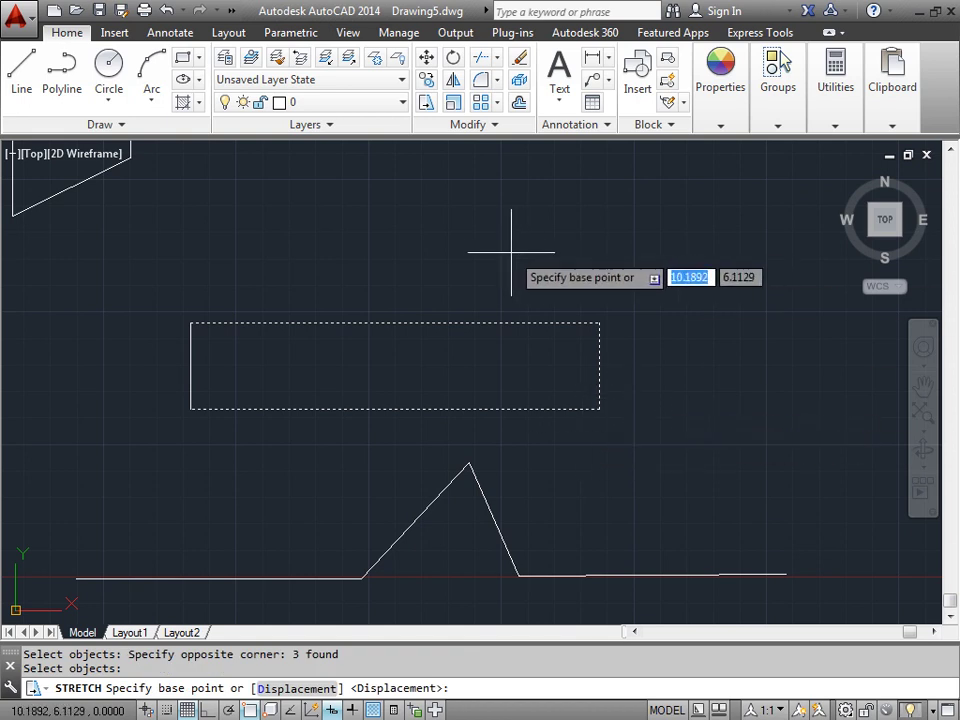
left_click(418, 199)
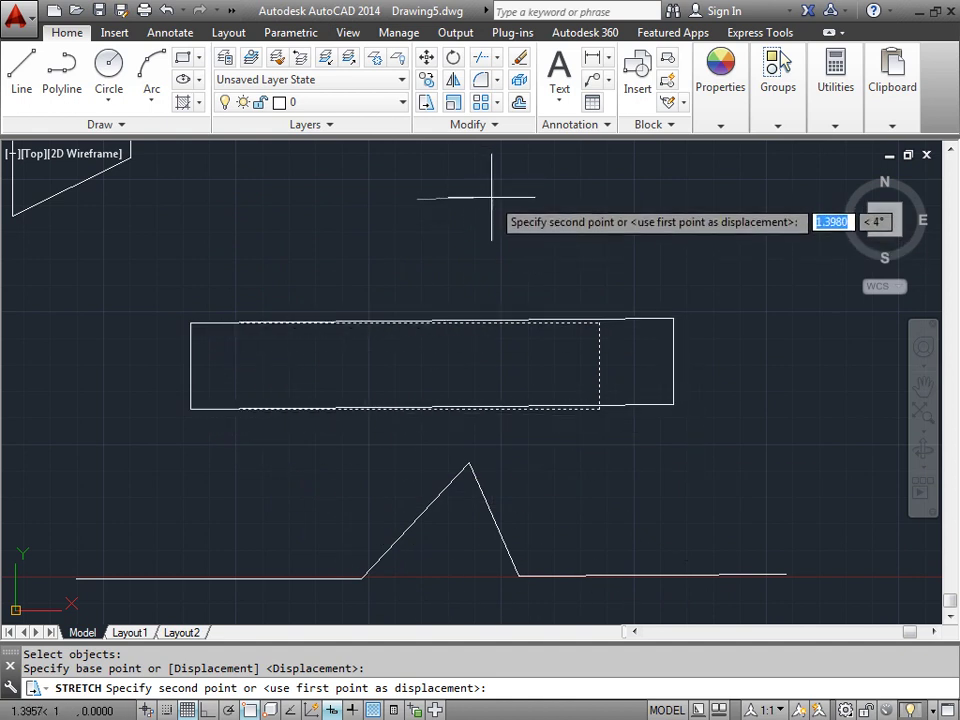
left_click(208, 711)
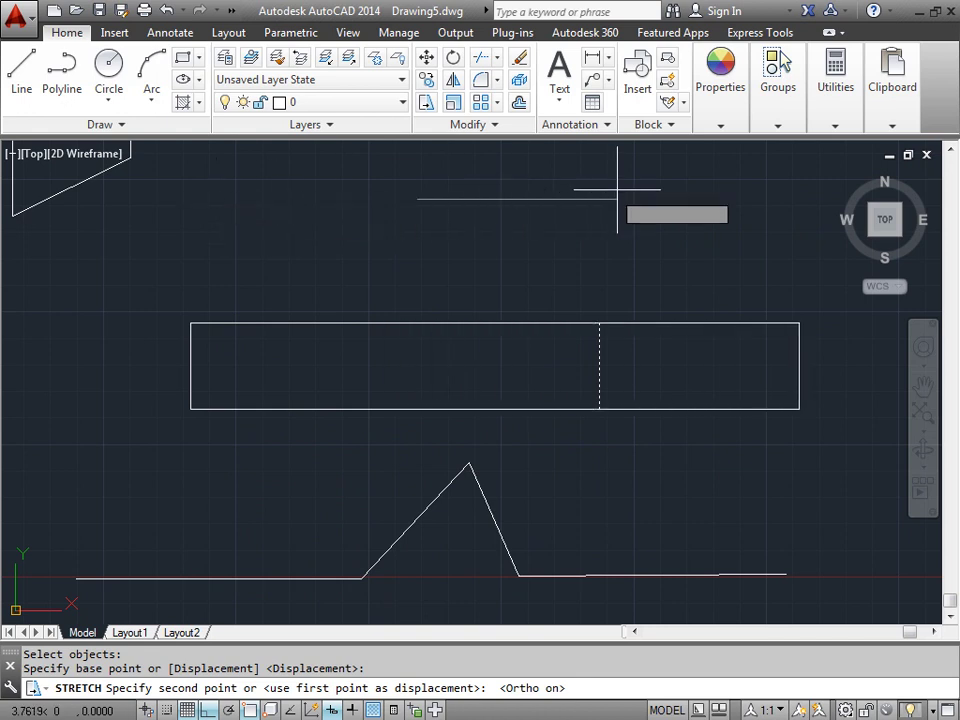
left_click(157, 197)
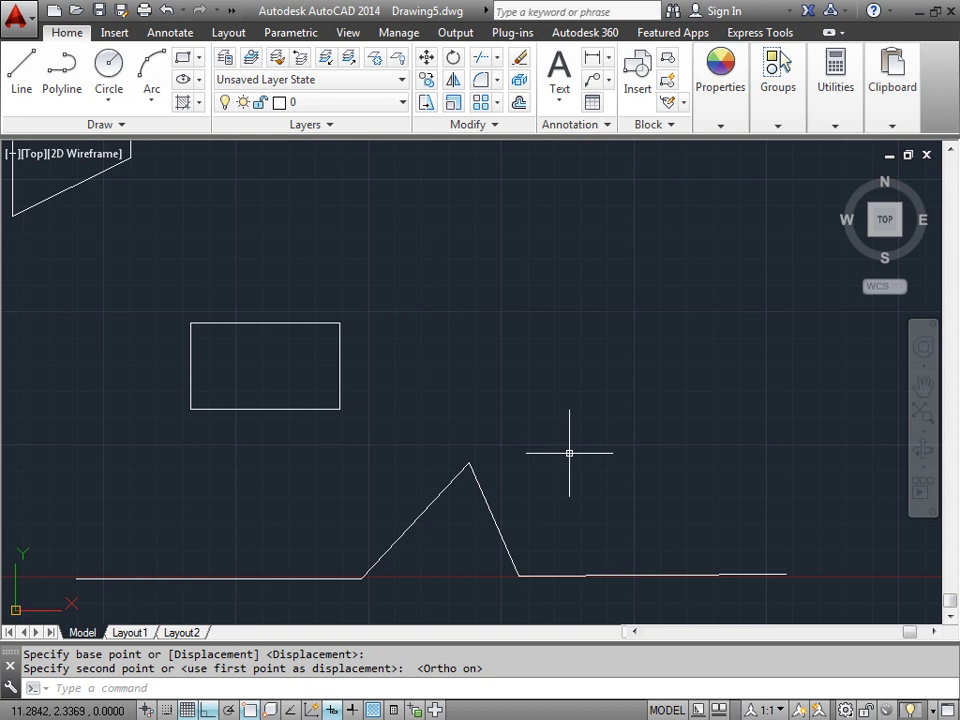
Pan the peaked line up into view and select its peaked and right segments to inspect them
middle_click_drag(569, 453, 514, 202)
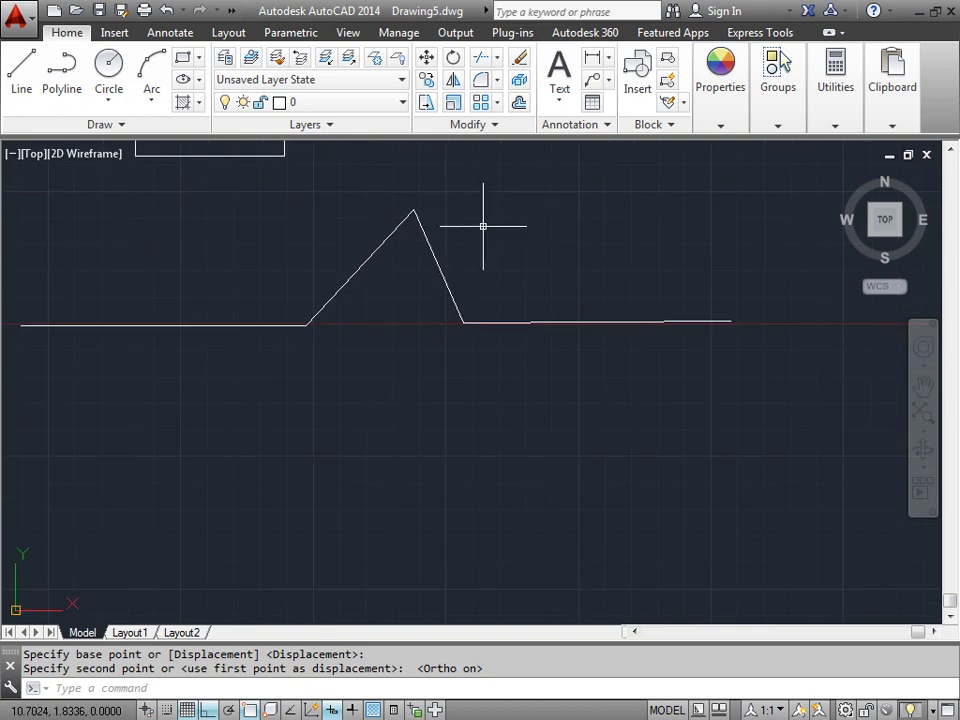
left_click(441, 270)
left_click(538, 322)
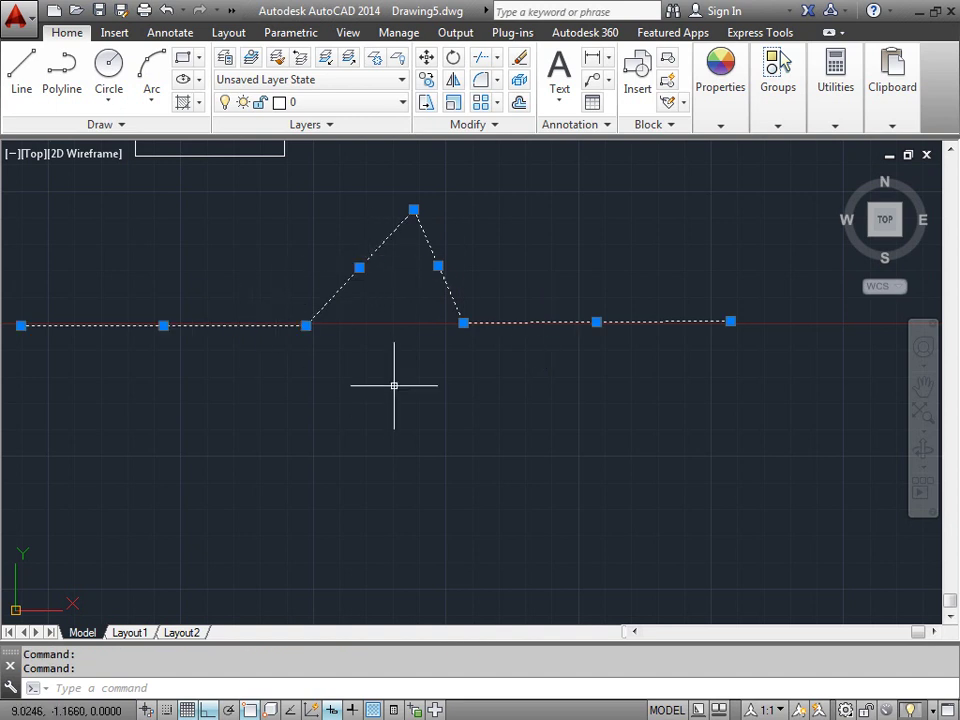
key("Escape")
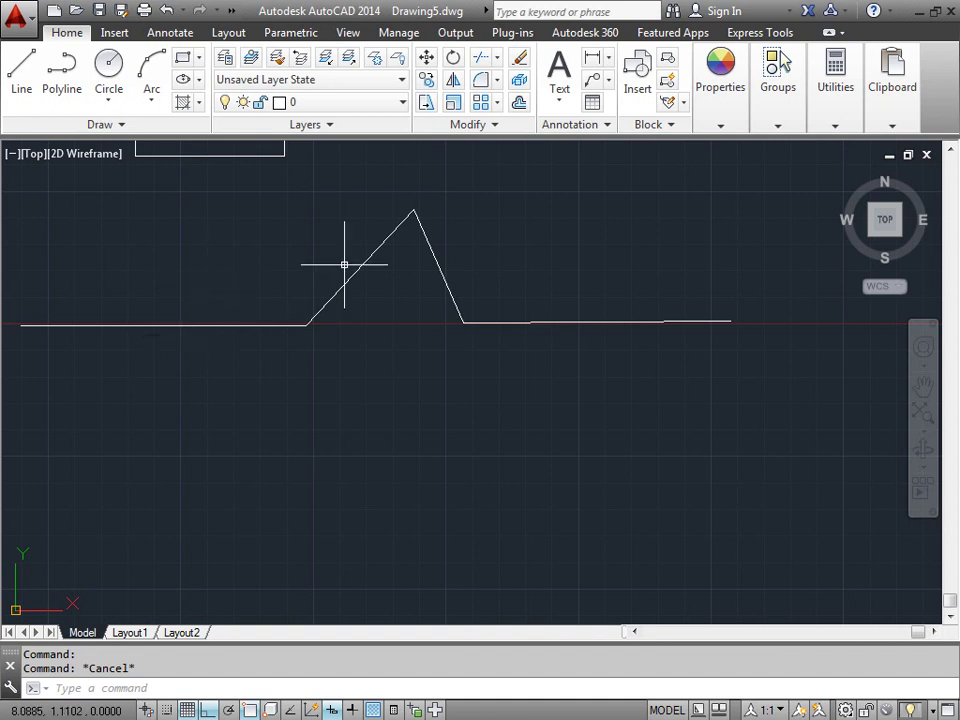
Stretch a crossing window of 4 objects around the peak, sliding the peak far left
left_click(427, 103)
left_click(513, 400)
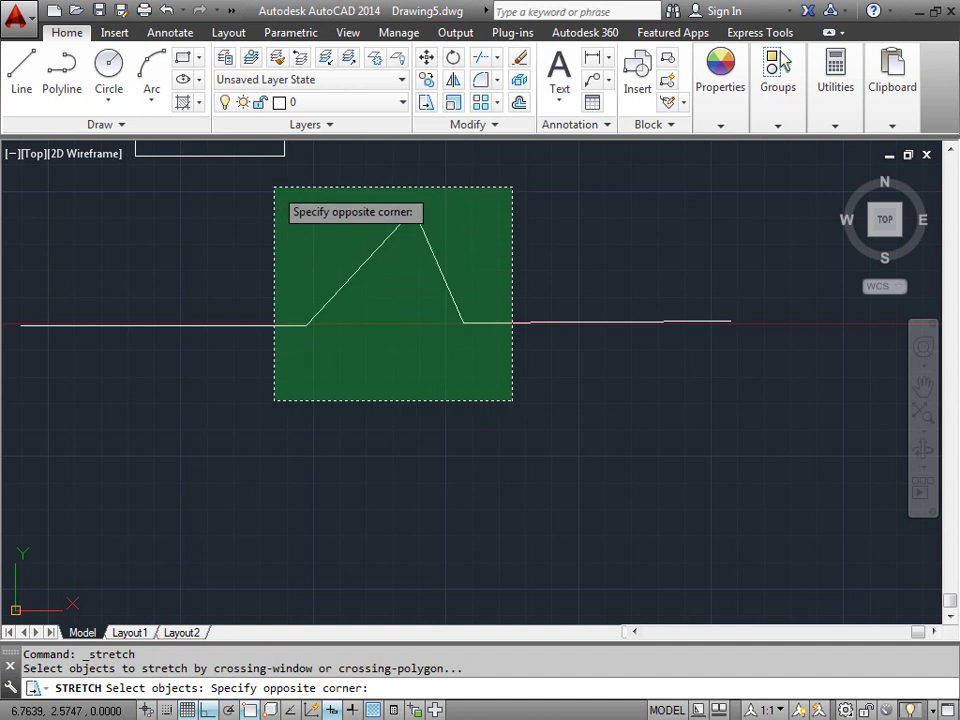
left_click(275, 188)
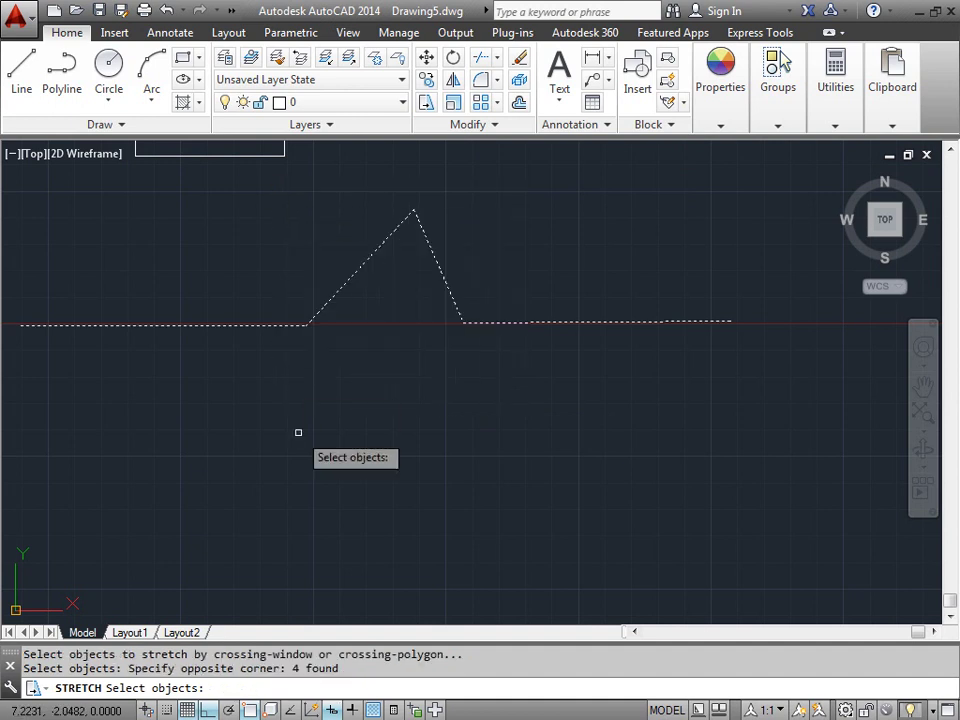
key("Return")
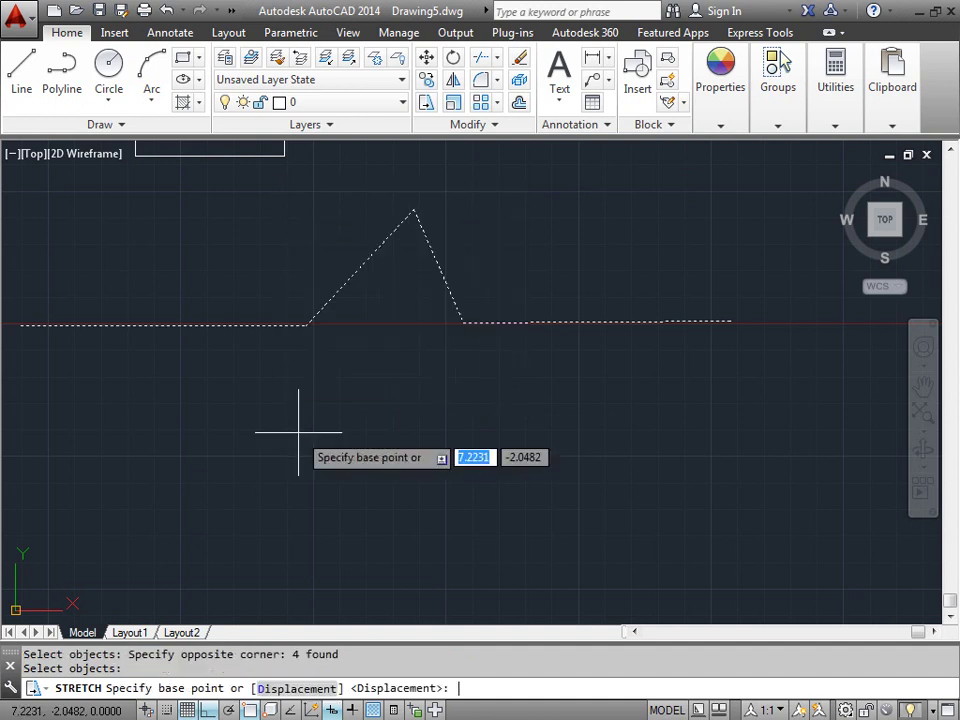
left_click(392, 405)
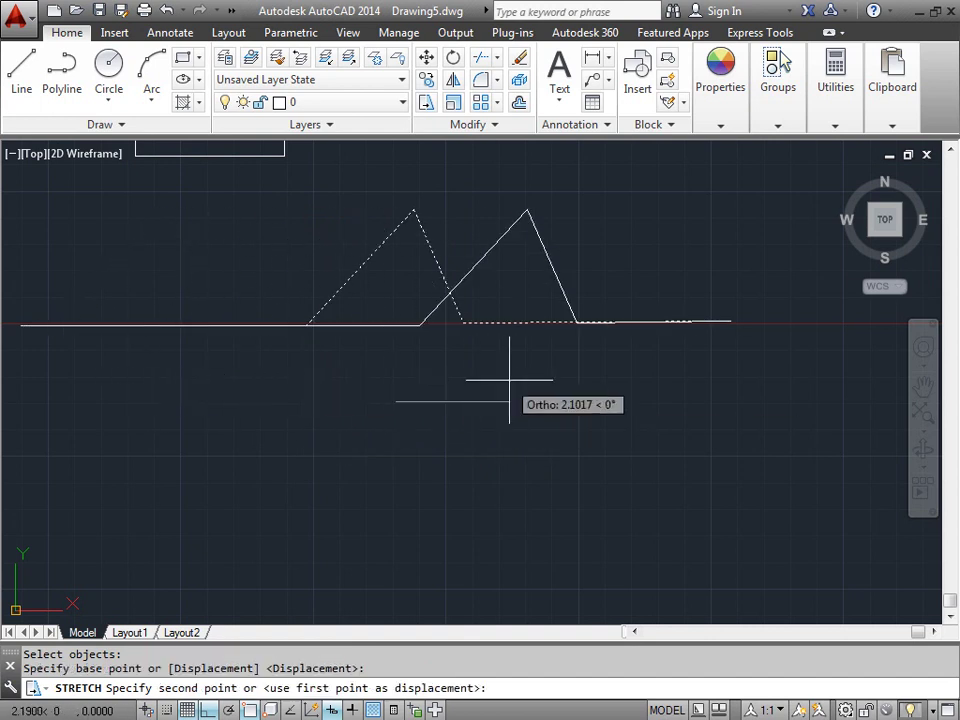
left_click(146, 387)
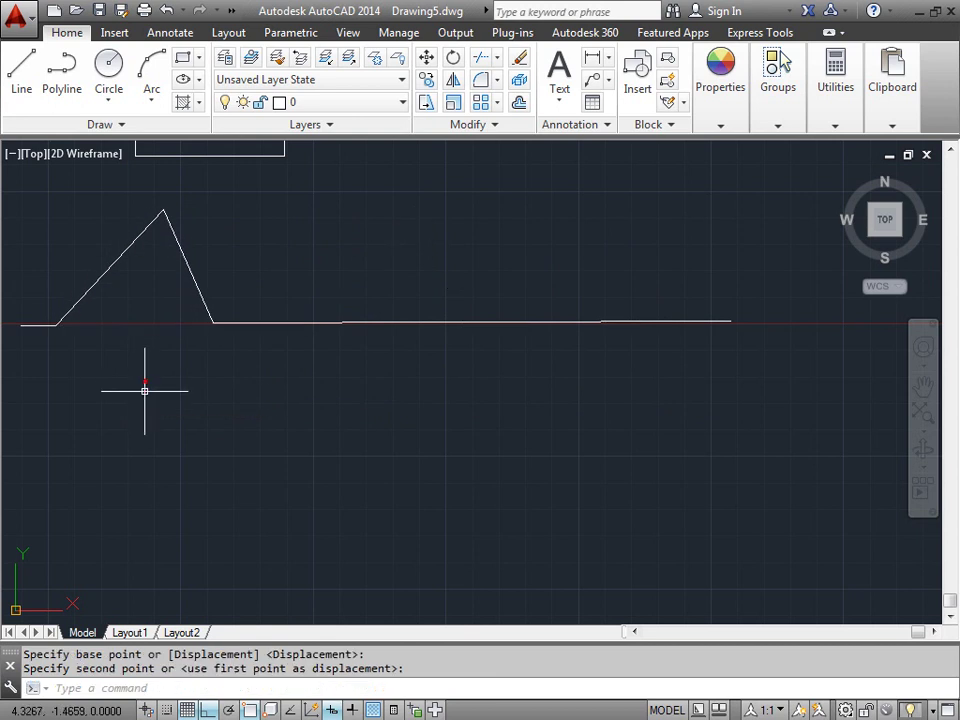
scroll(401, 504, "down", 2)
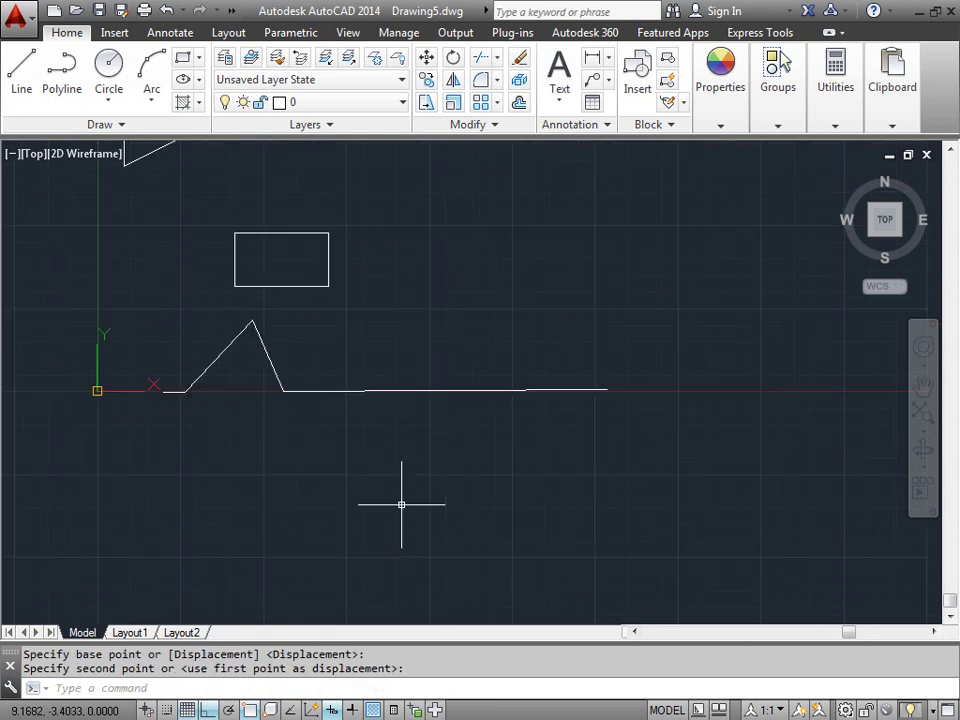
middle_click_drag(392, 270, 467, 377)
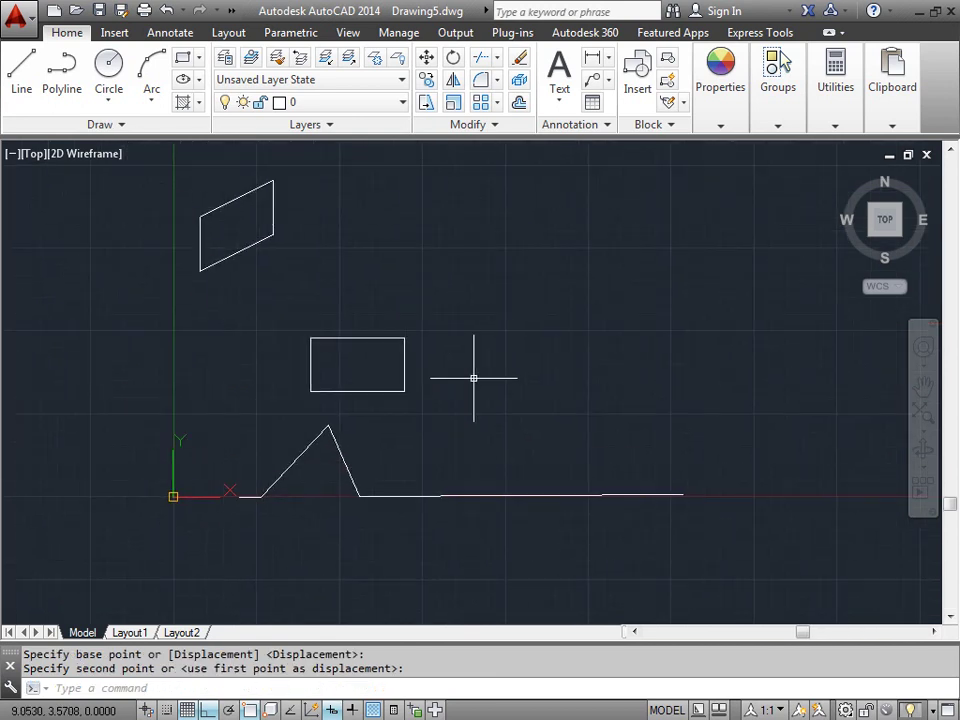